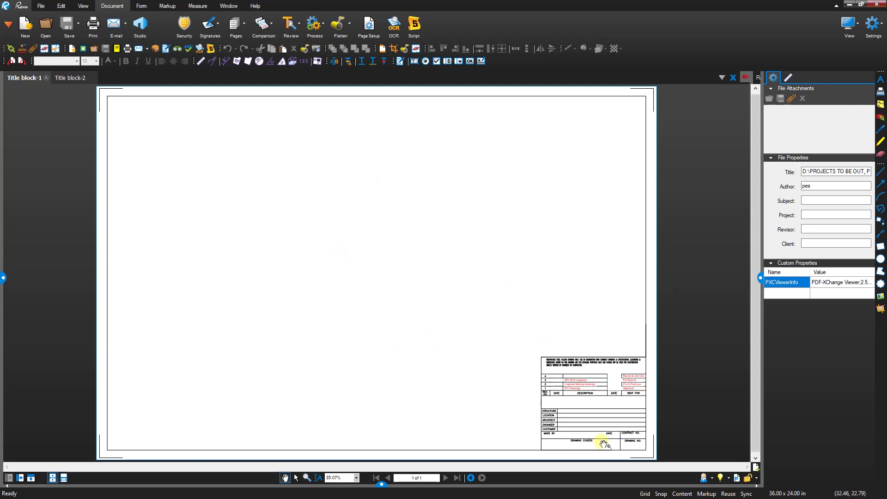
- Zoom from 35% to about 164% so the revision table's red entries fill the view
{"action": "scroll", "coordinate": [610, 432], "scroll_direction": "up", "scroll_amount": 5}
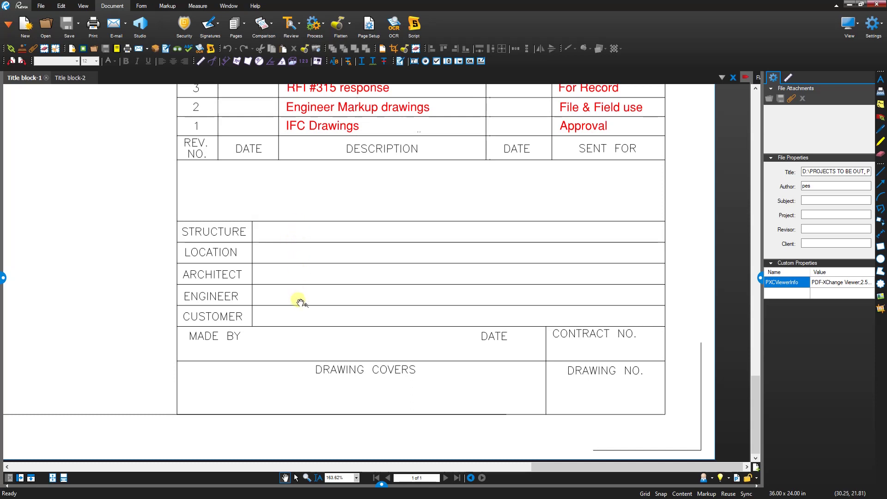
- Zoom to 274.88% near Approval and pan to show the red Sent For entries from Record & Job Use
{"action": "scroll", "coordinate": [300, 303], "scroll_direction": "up", "scroll_amount": 2}
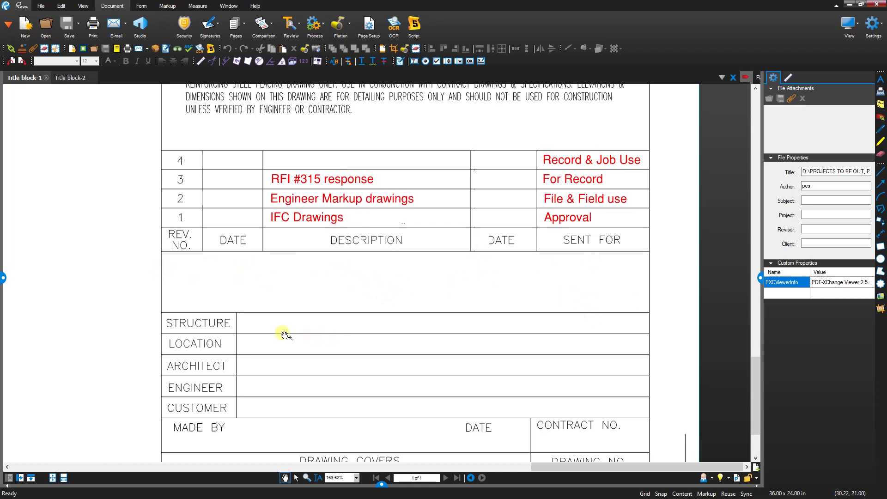
{"action": "scroll", "coordinate": [341, 314], "scroll_direction": "up", "scroll_amount": 3}
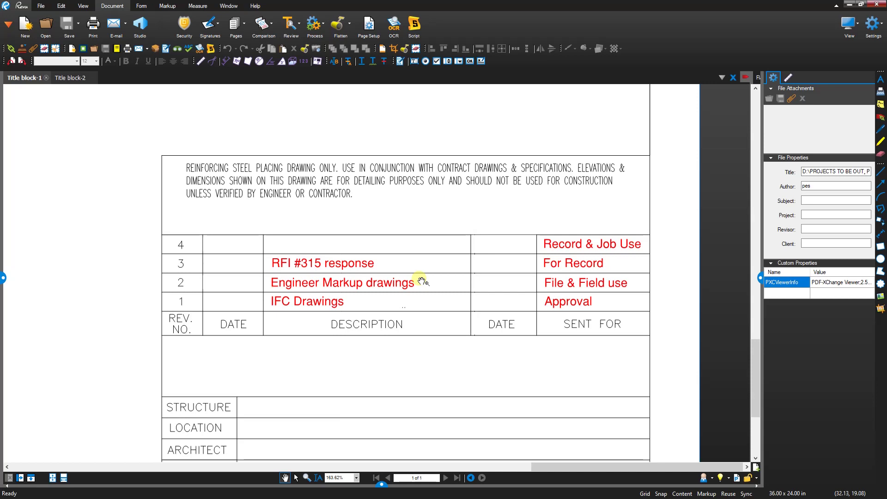
{"action": "scroll", "coordinate": [592, 301], "scroll_direction": "up", "scroll_amount": 1}
{"action": "scroll", "coordinate": [592, 303], "scroll_direction": "up", "scroll_amount": 1}
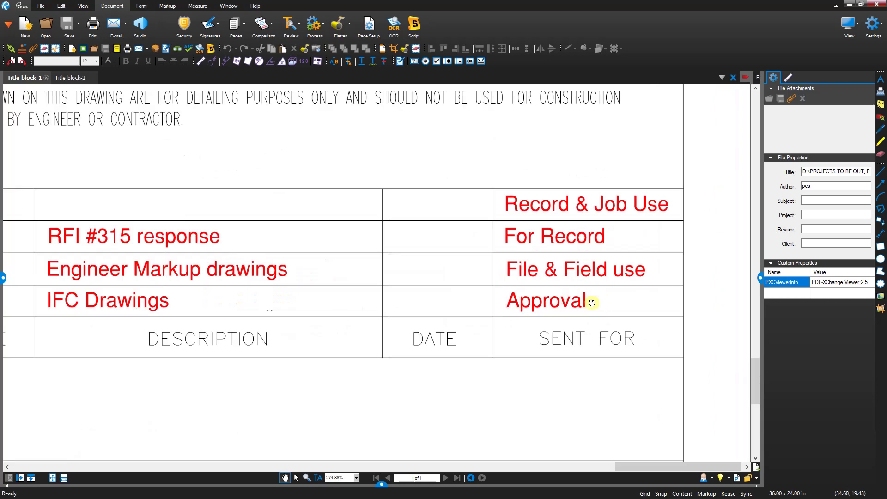
{"action": "left_click_drag", "start_coordinate": [593, 302], "coordinate": [505, 293]}
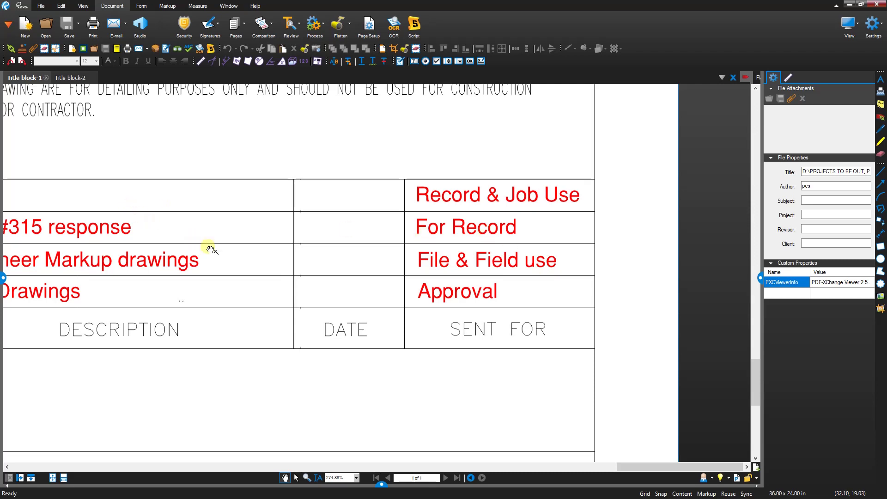
- Pan across Title block-1's revision table to read the red Description and Sent For entries
{"action": "left_click_drag", "start_coordinate": [234, 260], "coordinate": [335, 263]}
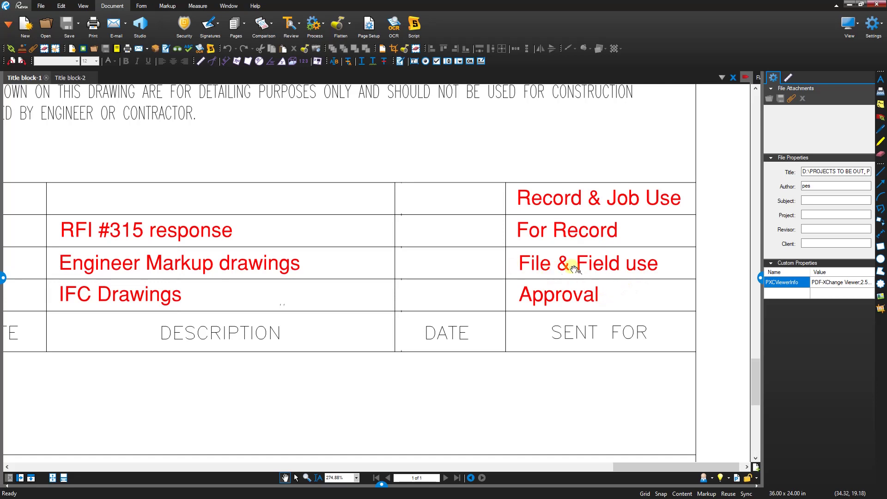
{"action": "left_click_drag", "start_coordinate": [671, 294], "coordinate": [546, 286]}
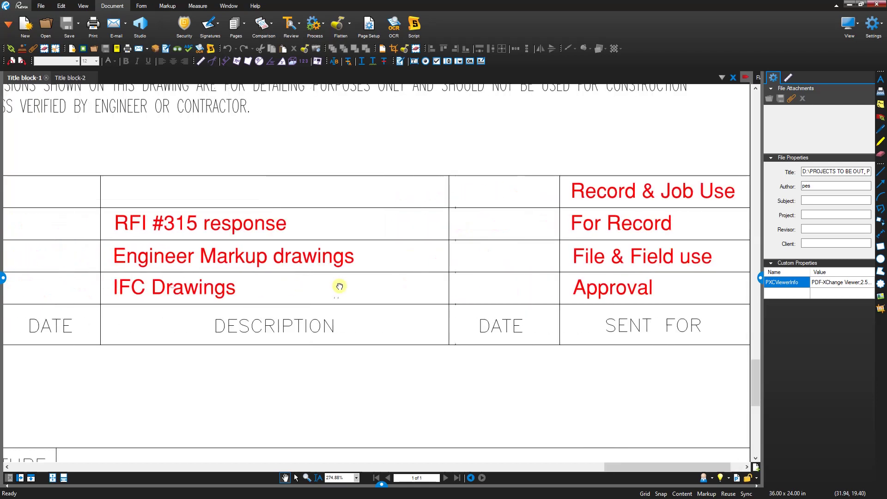
{"action": "left_click_drag", "start_coordinate": [158, 287], "coordinate": [337, 284]}
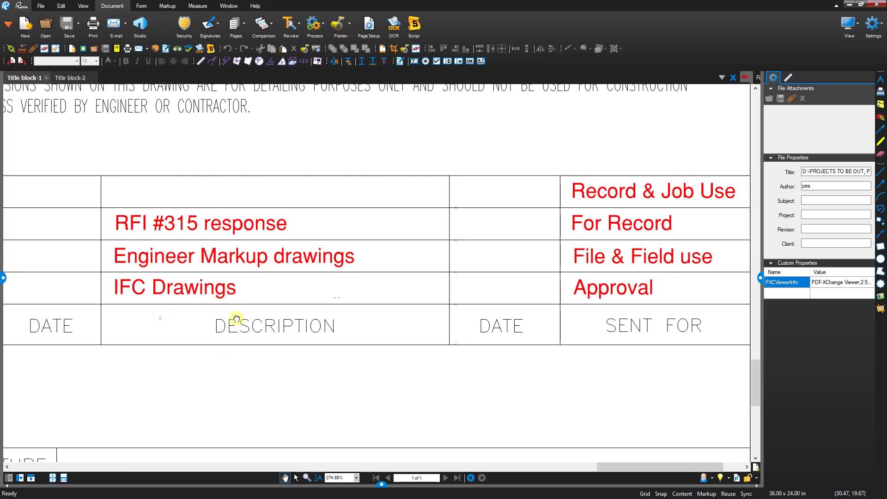
- Pan left and zoom out to fit all of Title block-1, with revision rows 1–4
{"action": "scroll", "coordinate": [233, 317], "scroll_direction": "left", "scroll_amount": 3}
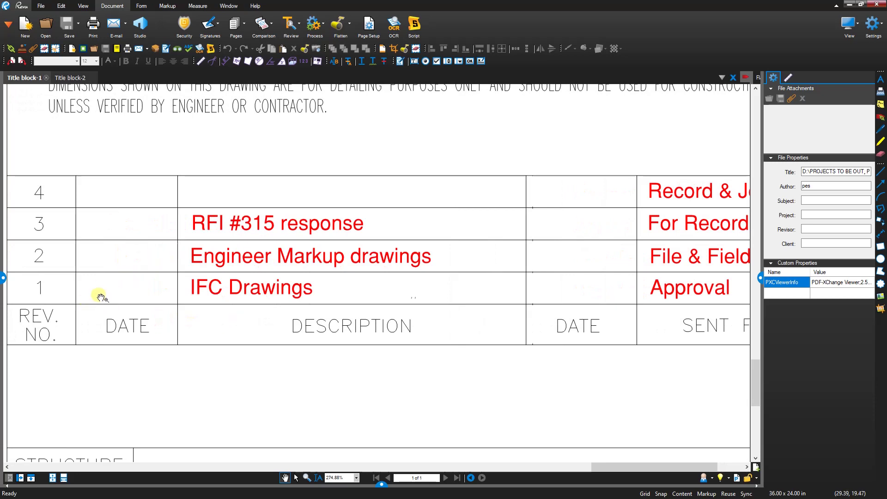
{"action": "scroll", "coordinate": [216, 299], "scroll_direction": "down", "scroll_amount": 3}
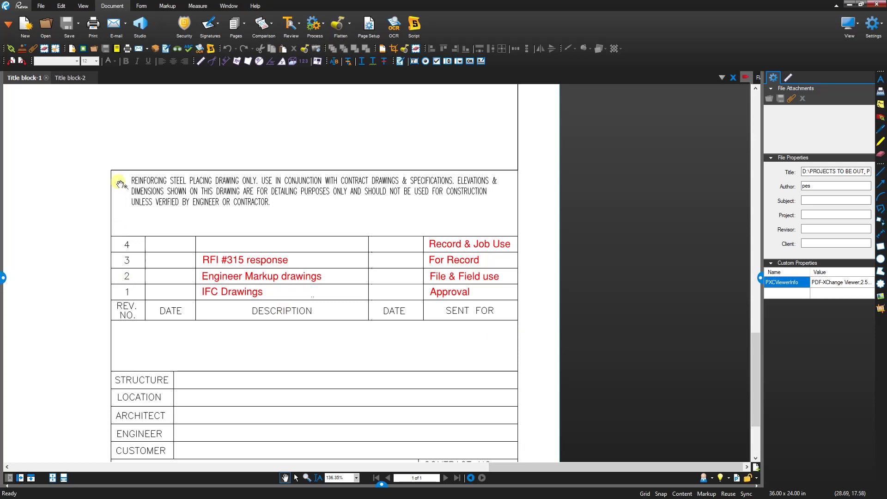
{"action": "scroll", "coordinate": [453, 180], "scroll_direction": "down", "scroll_amount": 3}
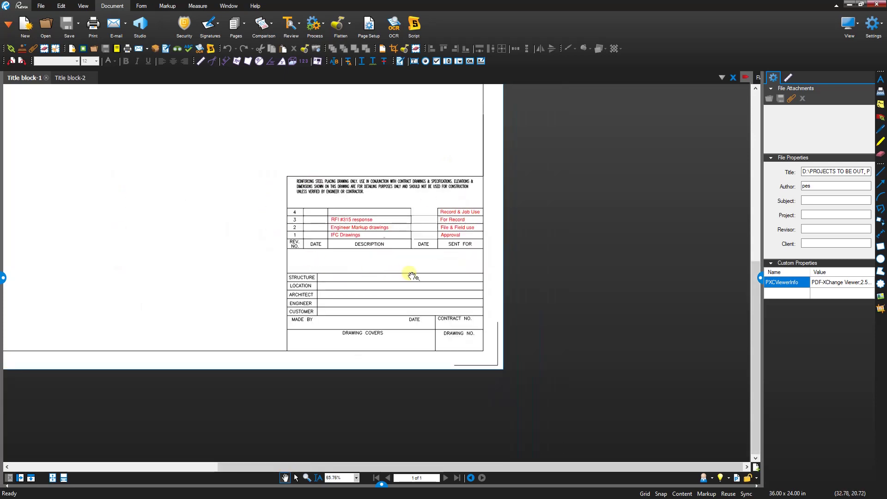
- Switch to the Title block-2 drawing and zoom into its Project No. area
{"action": "left_click", "coordinate": [76, 79]}
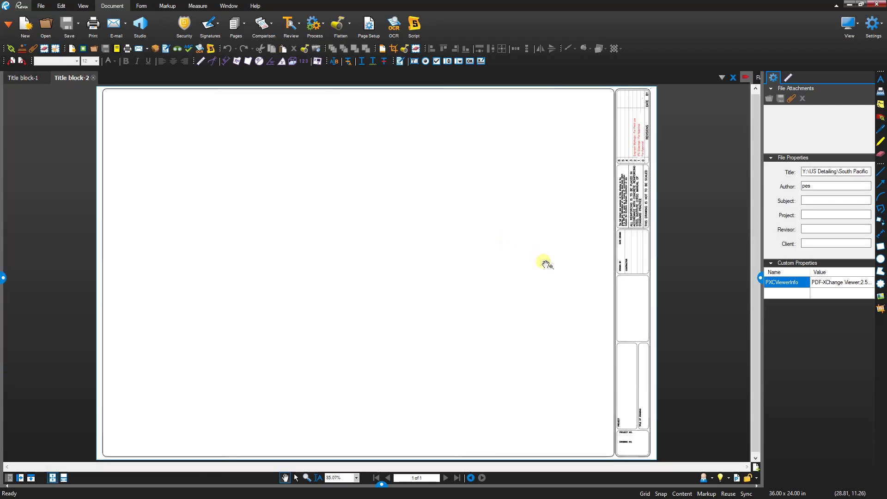
{"action": "scroll", "coordinate": [532, 344], "scroll_direction": "down", "scroll_amount": 3}
{"action": "scroll", "coordinate": [373, 342], "scroll_direction": "up", "scroll_amount": 4}
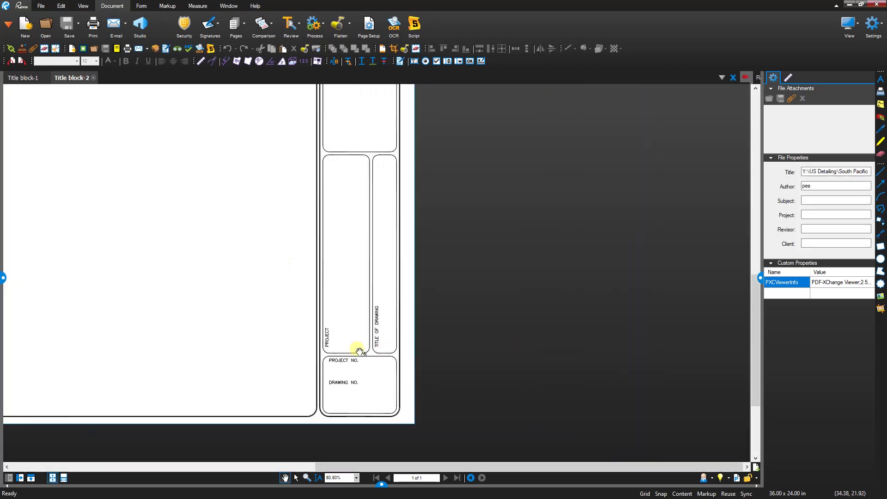
{"action": "scroll", "coordinate": [357, 346], "scroll_direction": "up", "scroll_amount": 4}
{"action": "scroll", "coordinate": [381, 393], "scroll_direction": "down", "scroll_amount": 1}
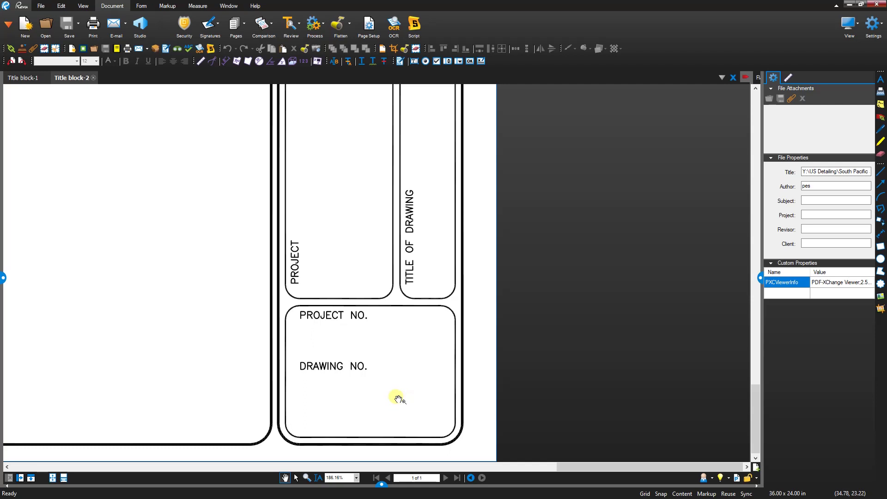
- Pan up the vertical title block to show the Project and Title of Drawing boxes
{"action": "left_click_drag", "start_coordinate": [335, 257], "coordinate": [331, 345]}
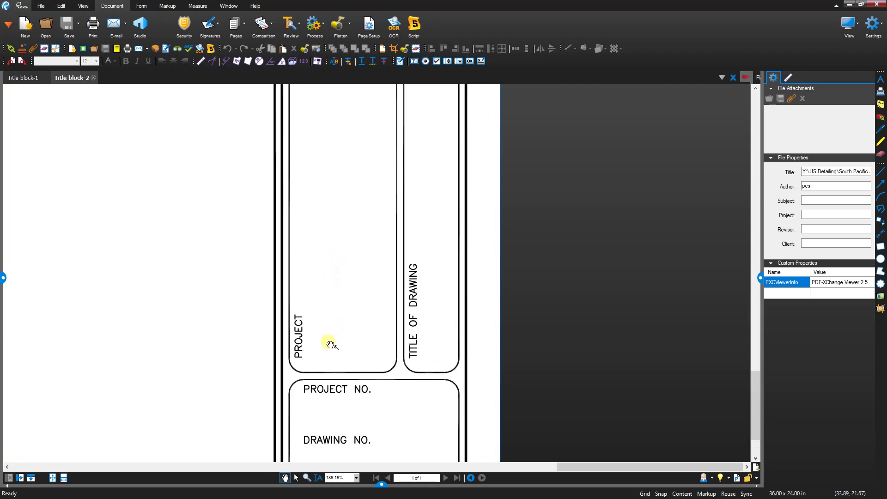
{"action": "scroll", "coordinate": [323, 282], "scroll_direction": "down", "scroll_amount": 2}
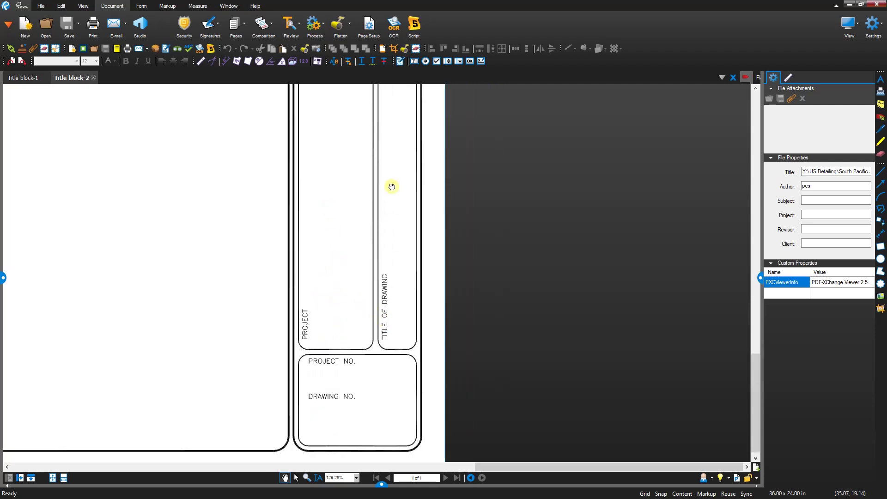
{"action": "left_click_drag", "start_coordinate": [392, 188], "coordinate": [392, 225]}
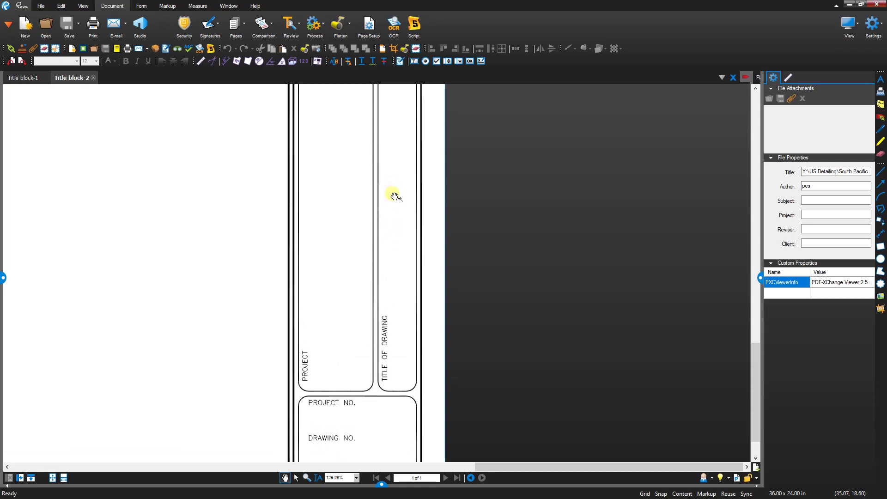
{"action": "scroll", "coordinate": [374, 194], "scroll_direction": "down", "scroll_amount": 2}
{"action": "scroll", "coordinate": [367, 220], "scroll_direction": "down", "scroll_amount": 3}
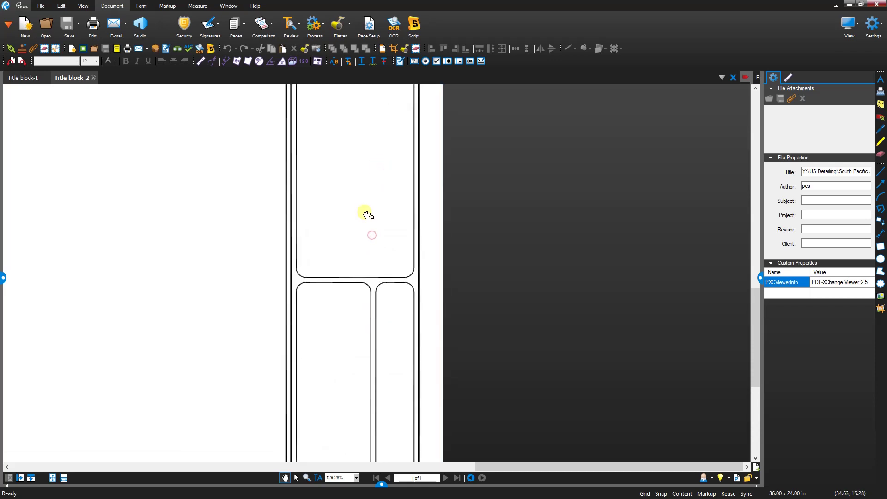
{"action": "scroll", "coordinate": [346, 231], "scroll_direction": "down", "scroll_amount": 3}
{"action": "scroll", "coordinate": [346, 296], "scroll_direction": "down", "scroll_amount": 4}
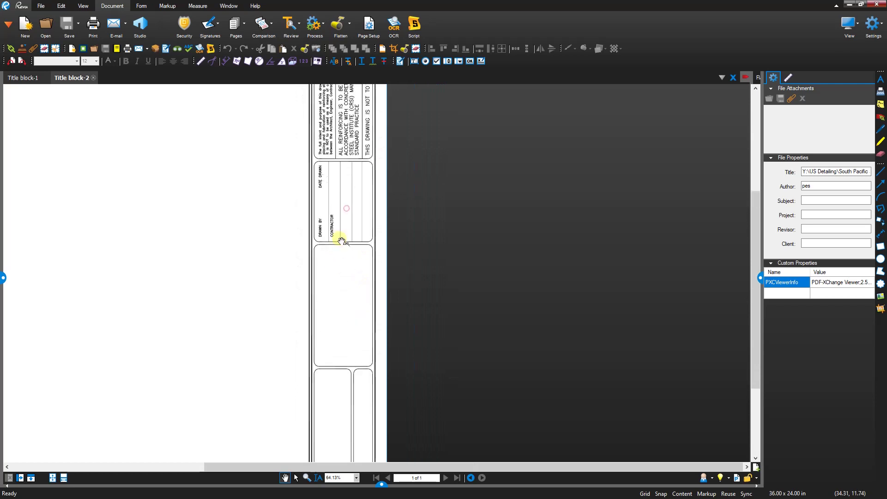
- Inspect the Date Drawn / Contractor cells, then move up to the red REVISIONS entries
{"action": "scroll", "coordinate": [341, 235], "scroll_direction": "up", "scroll_amount": 5}
{"action": "scroll", "coordinate": [336, 226], "scroll_direction": "up", "scroll_amount": 2}
{"action": "scroll", "coordinate": [323, 254], "scroll_direction": "up", "scroll_amount": 1}
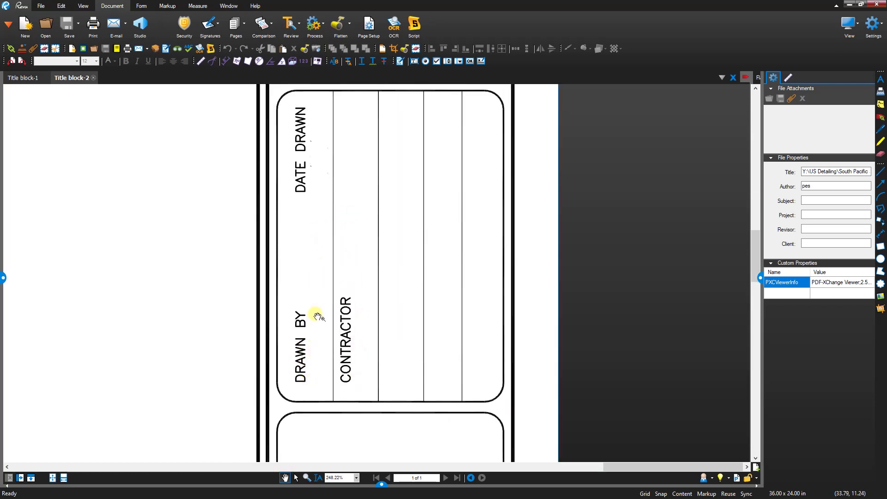
{"action": "left_click_drag", "start_coordinate": [317, 131], "coordinate": [320, 200]}
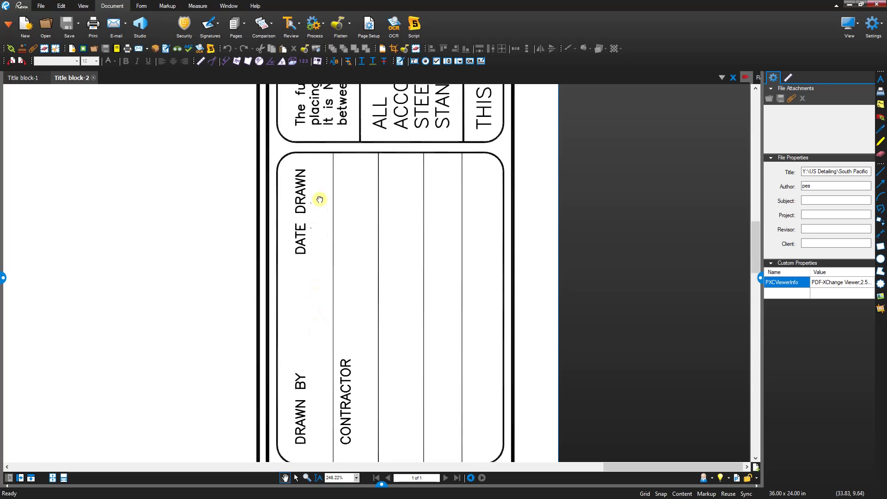
{"action": "scroll", "coordinate": [323, 252], "scroll_direction": "down", "scroll_amount": 2}
{"action": "scroll", "coordinate": [324, 259], "scroll_direction": "down", "scroll_amount": 1}
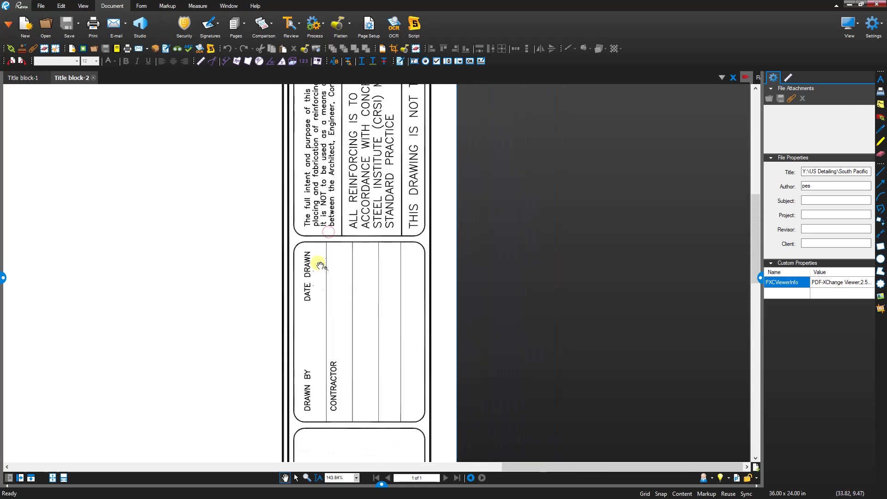
{"action": "scroll", "coordinate": [317, 296], "scroll_direction": "up", "scroll_amount": 3}
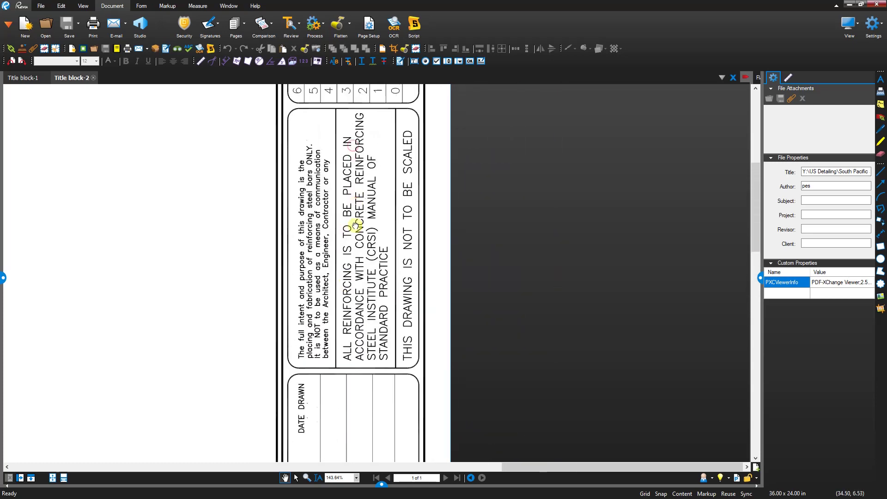
{"action": "scroll", "coordinate": [355, 226], "scroll_direction": "up", "scroll_amount": 2}
{"action": "scroll", "coordinate": [368, 258], "scroll_direction": "up", "scroll_amount": 2}
{"action": "scroll", "coordinate": [370, 282], "scroll_direction": "up", "scroll_amount": 1}
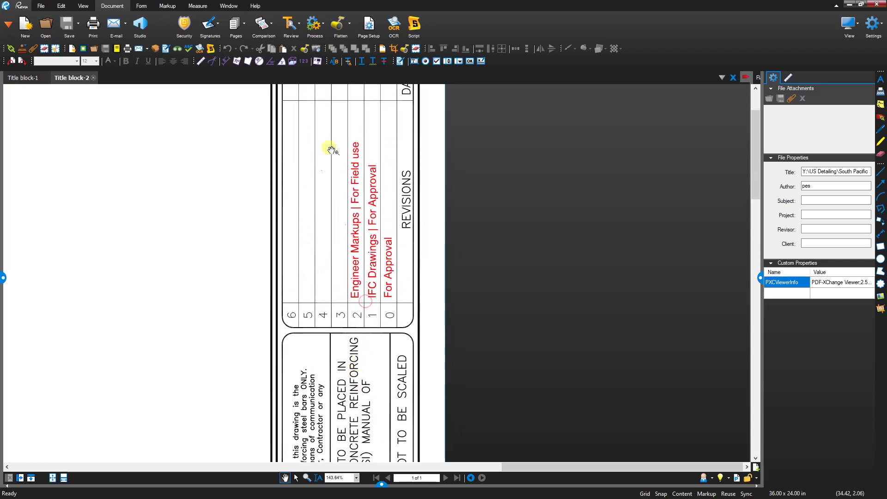
{"action": "scroll", "coordinate": [319, 208], "scroll_direction": "up", "scroll_amount": 1}
{"action": "scroll", "coordinate": [300, 268], "scroll_direction": "up", "scroll_amount": 1}
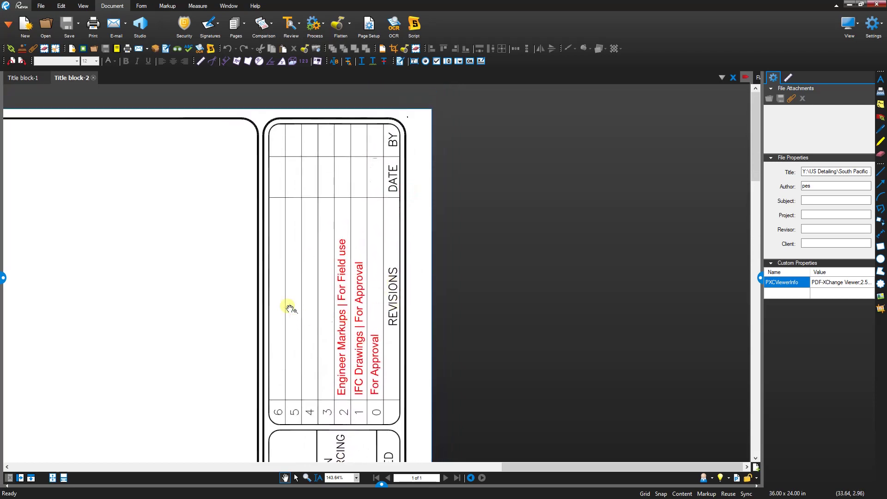
- Nudge the REVISIONS block up and zoom to 248% on red rows 0–2
{"action": "left_click_drag", "start_coordinate": [393, 294], "coordinate": [393, 282]}
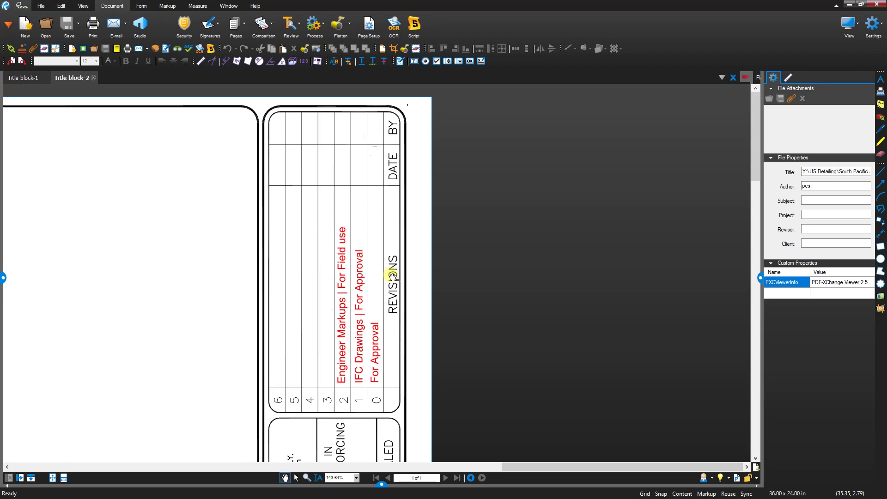
{"action": "scroll", "coordinate": [395, 376], "scroll_direction": "up", "scroll_amount": 3}
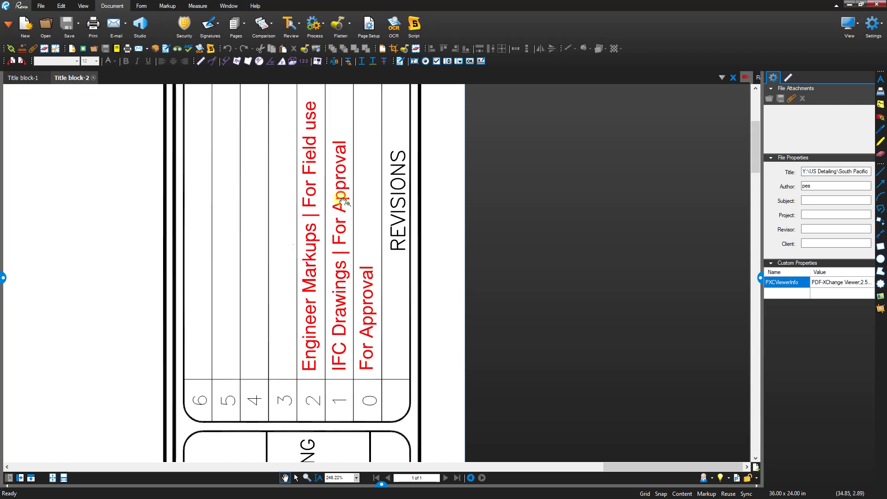
- Pan down and zoom out to about 144% to show REVISIONS rows 0–6 with DATE and BY
{"action": "left_click_drag", "start_coordinate": [375, 123], "coordinate": [374, 202]}
{"action": "scroll", "coordinate": [365, 194], "scroll_direction": "down", "scroll_amount": 1}
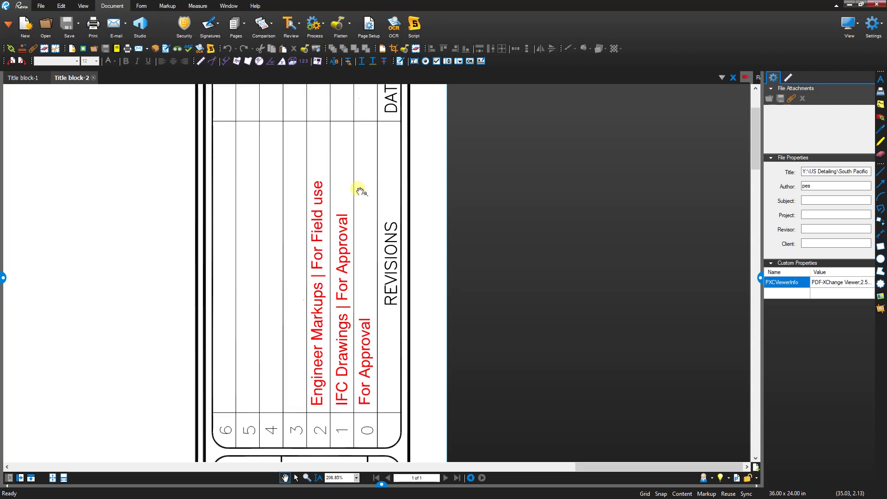
{"action": "scroll", "coordinate": [352, 191], "scroll_direction": "down", "scroll_amount": 1}
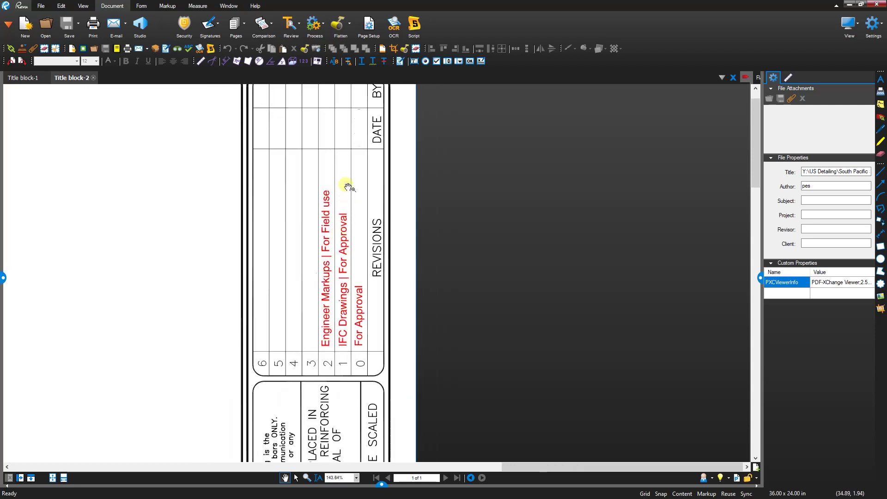
{"action": "scroll", "coordinate": [349, 185], "scroll_direction": "down", "scroll_amount": 1}
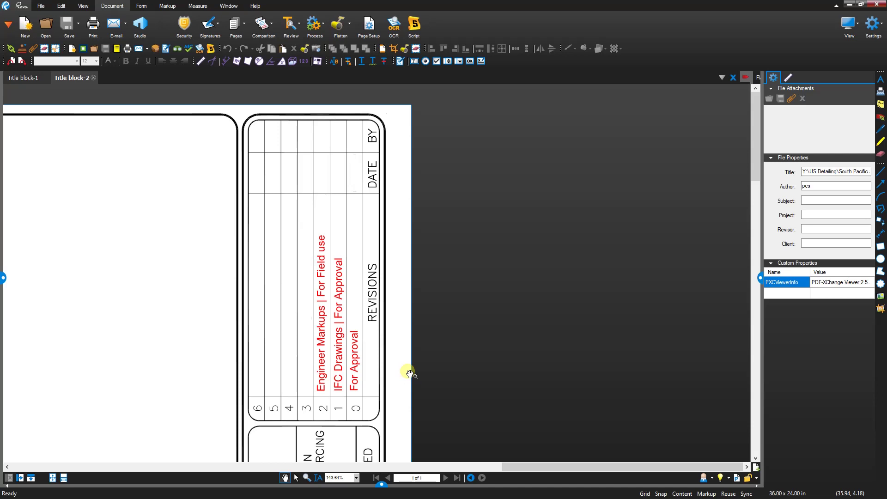